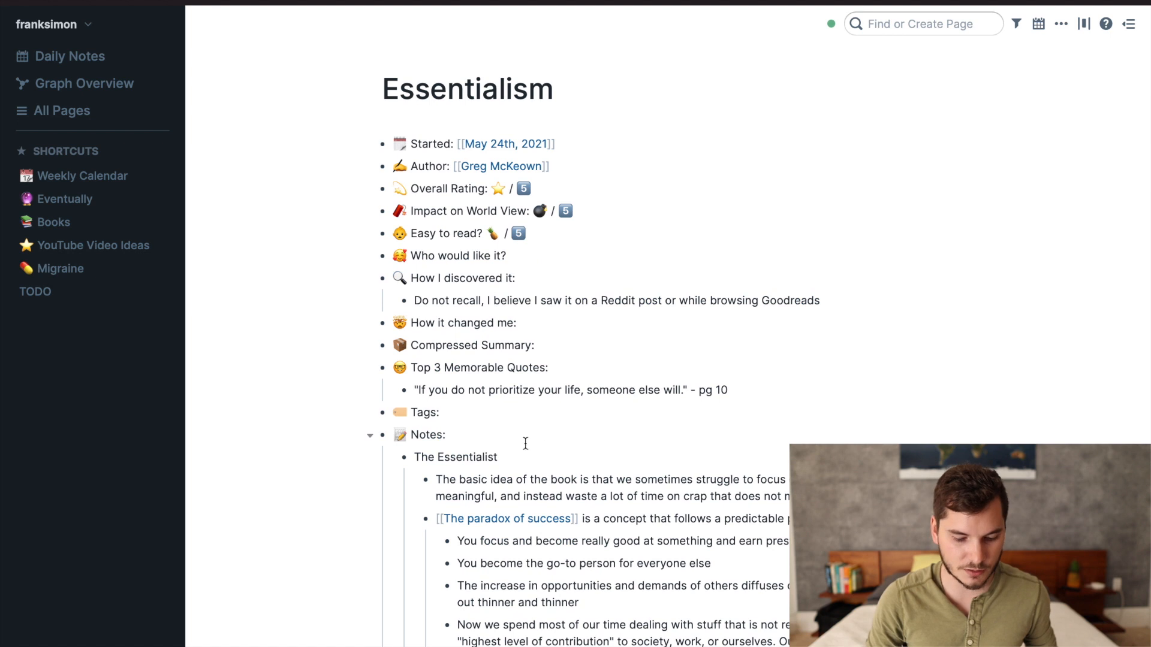
# Review the Essentialism book notes, follow the Pareto Principle link, and open the linked Parkinson's Law page.
pyautogui.scroll(-3, 524, 443)
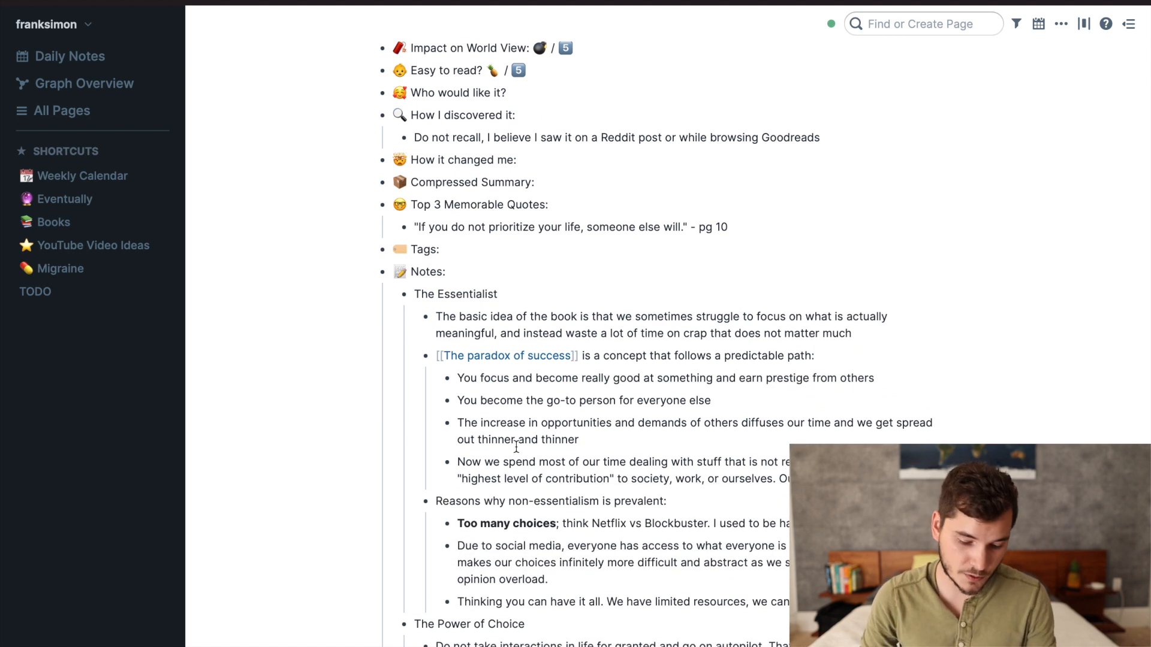
pyautogui.scroll(-9, 516, 447)
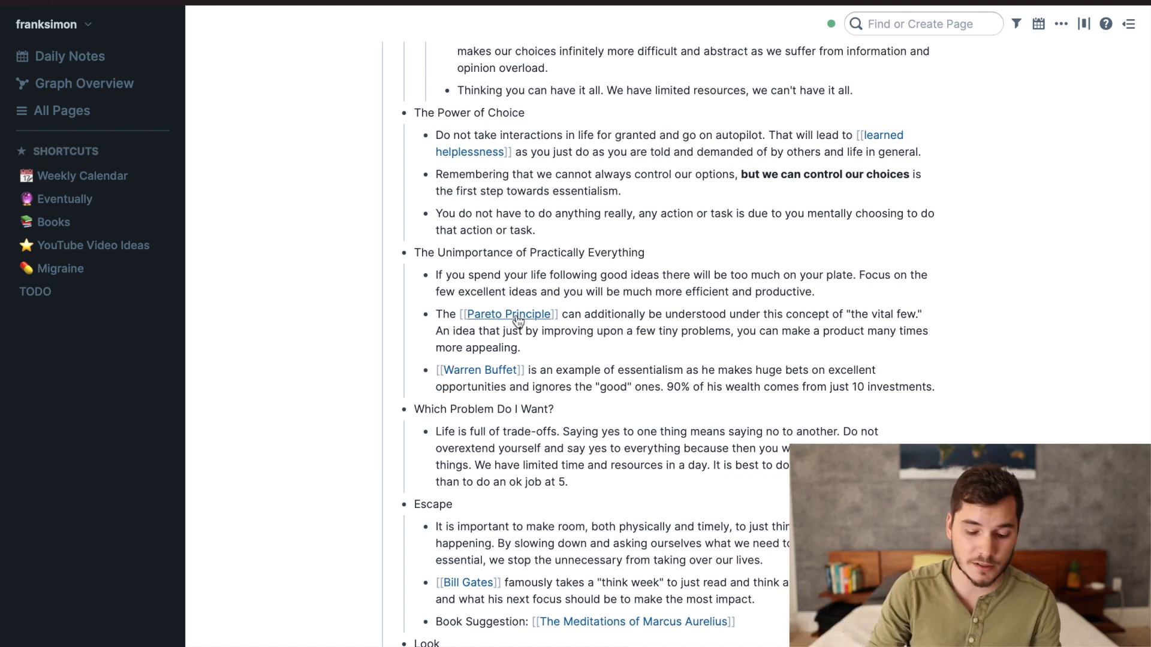
pyautogui.click(498, 314)
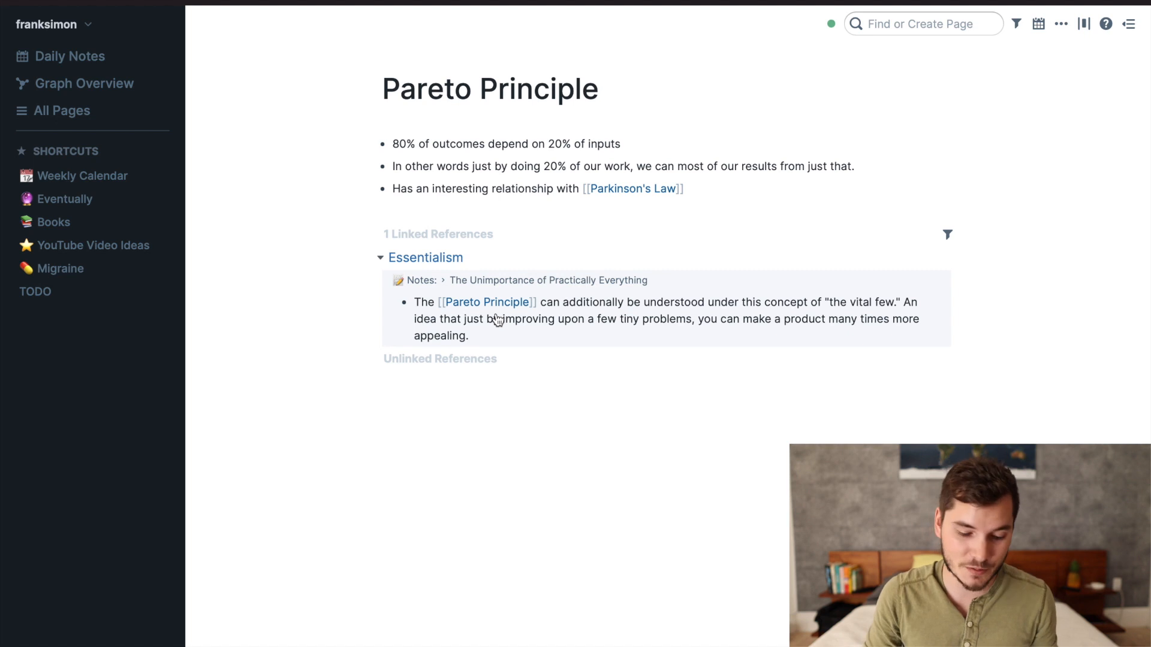
pyautogui.click(618, 191)
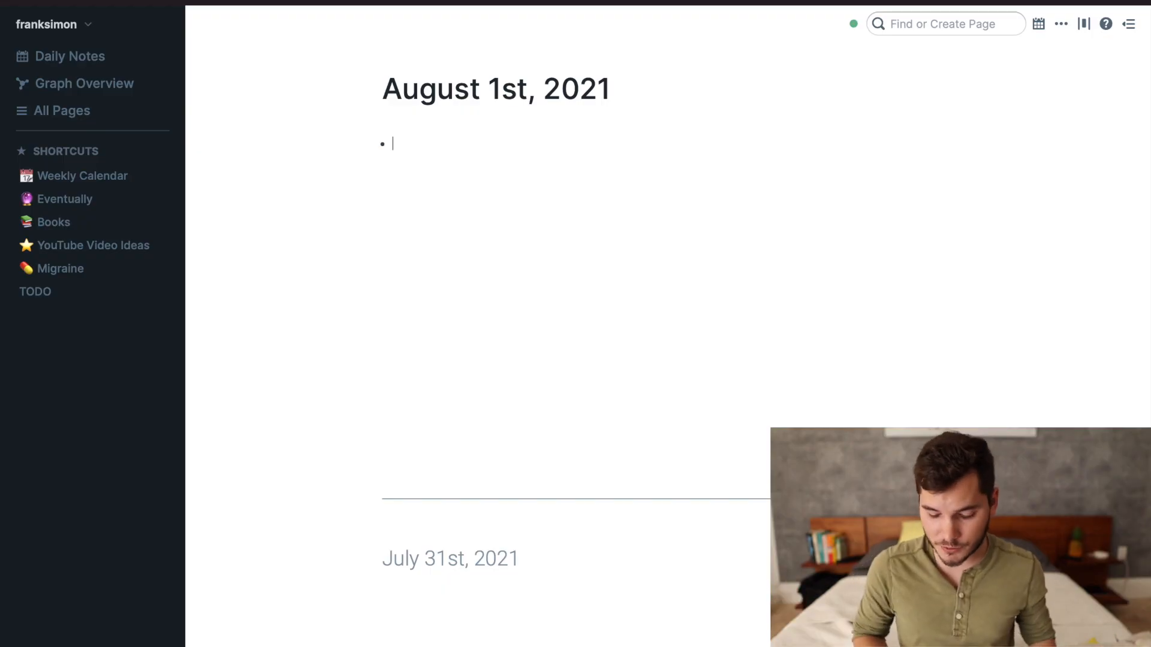
# Add a Morning Routine page link to the August 1st, 2021 daily note with an empty nested block beneath it.
pyautogui.write('[[')
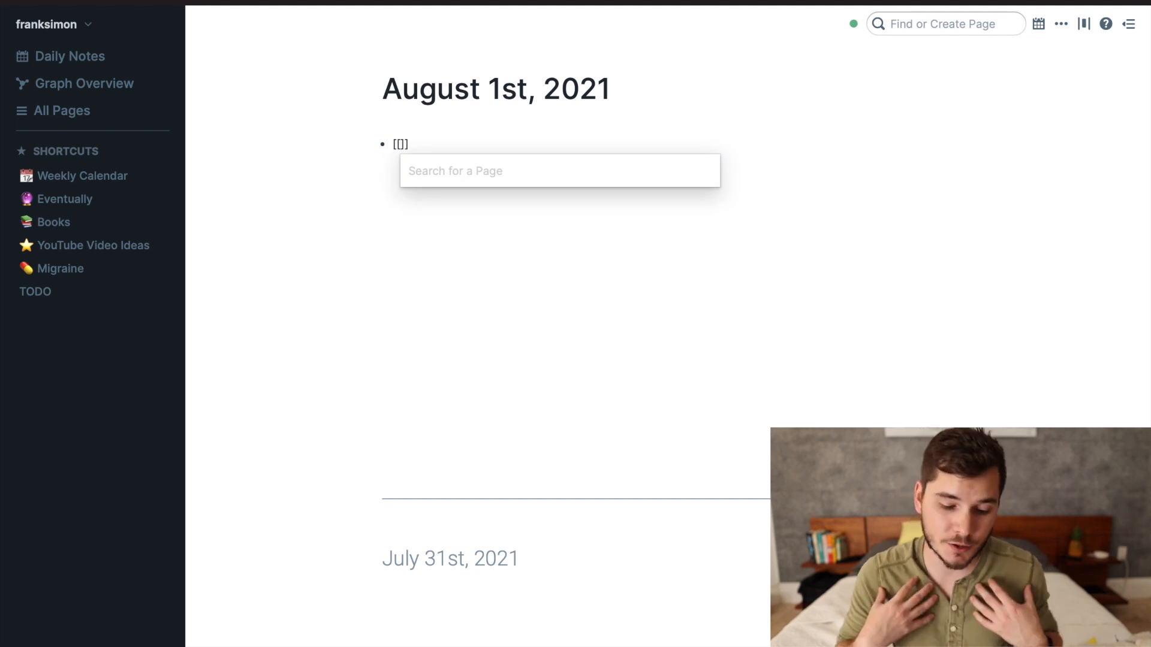
pyautogui.write('Morn')
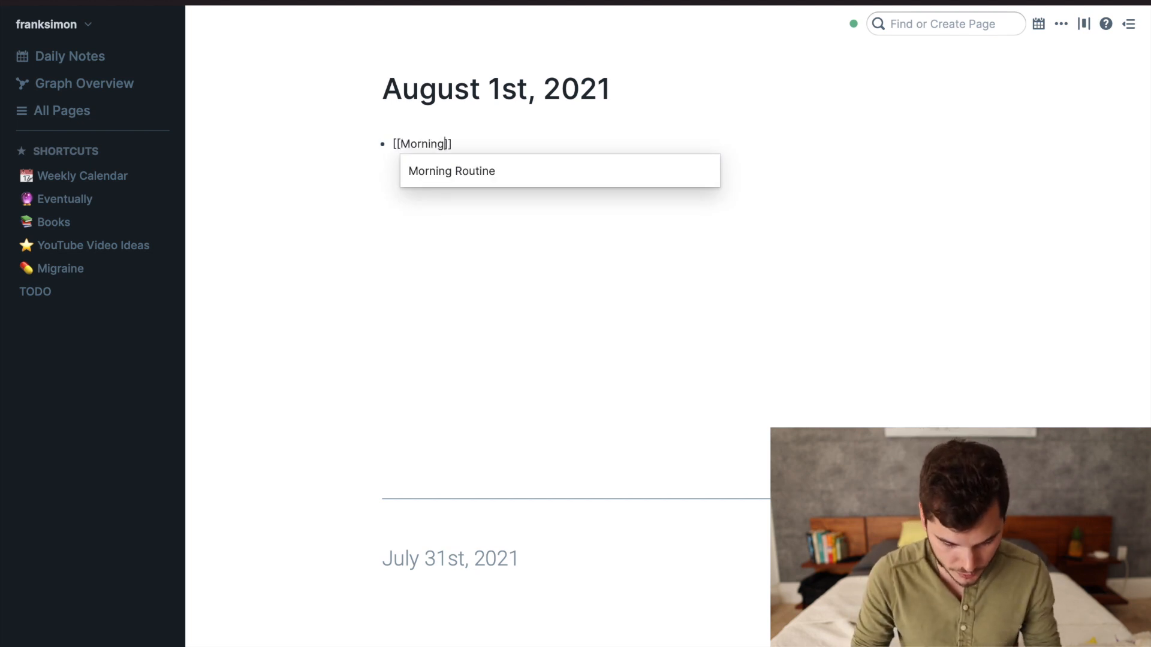
pyautogui.write('ing')
pyautogui.press('Return')
pyautogui.press('Return')
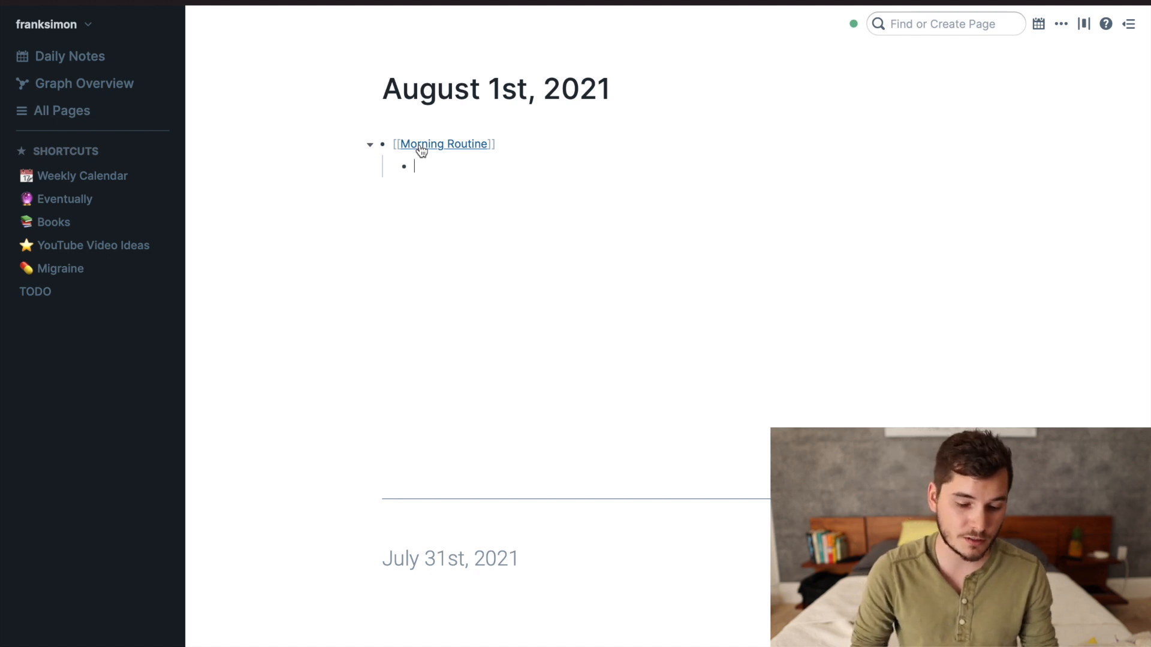
# Copy all seven question blocks from the Morning Routine page and paste them beneath the Morning Routine link in the August 1st daily note.
pyautogui.click(421, 150)
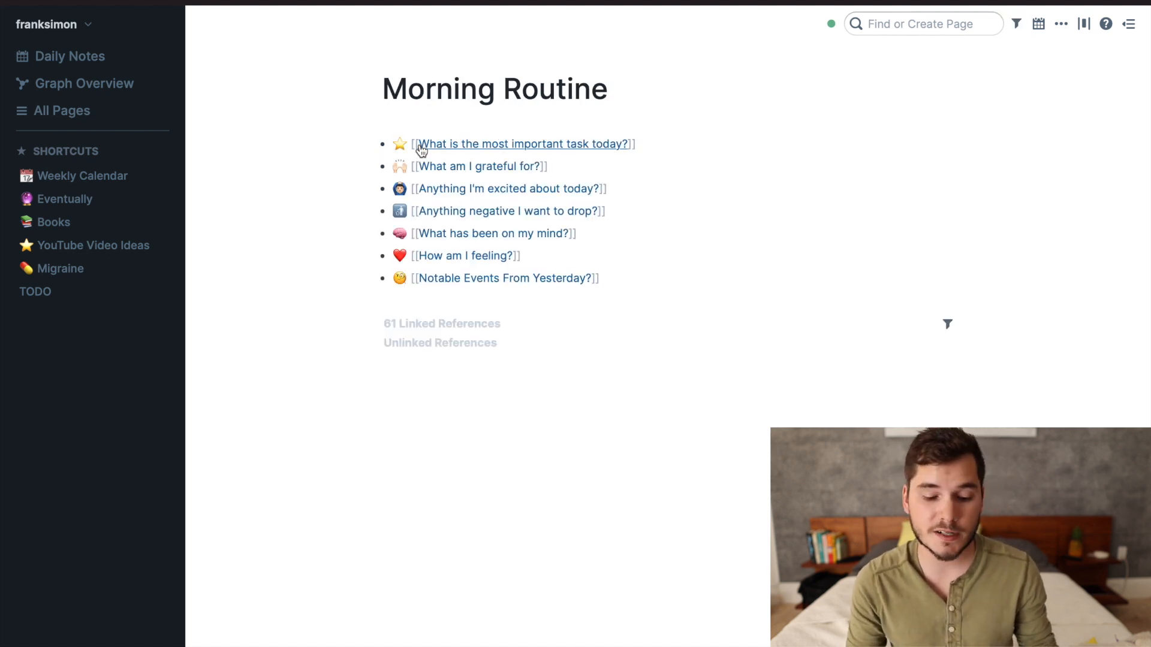
pyautogui.moveTo(618, 277); pyautogui.dragTo(408, 144)
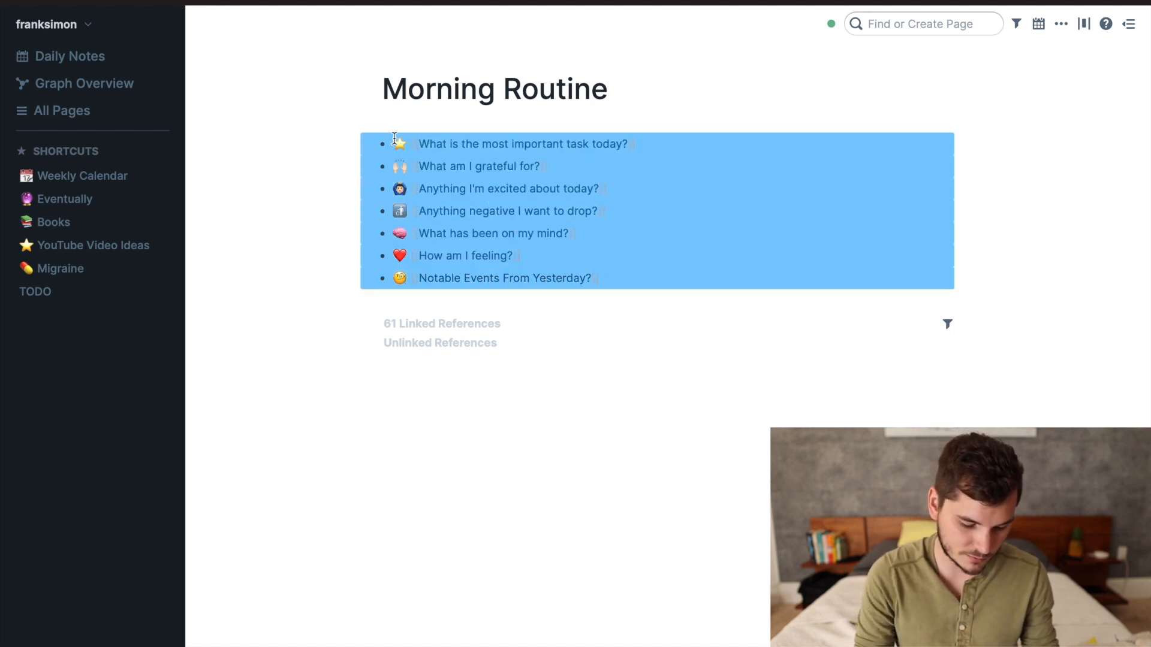
pyautogui.click(666, 151)
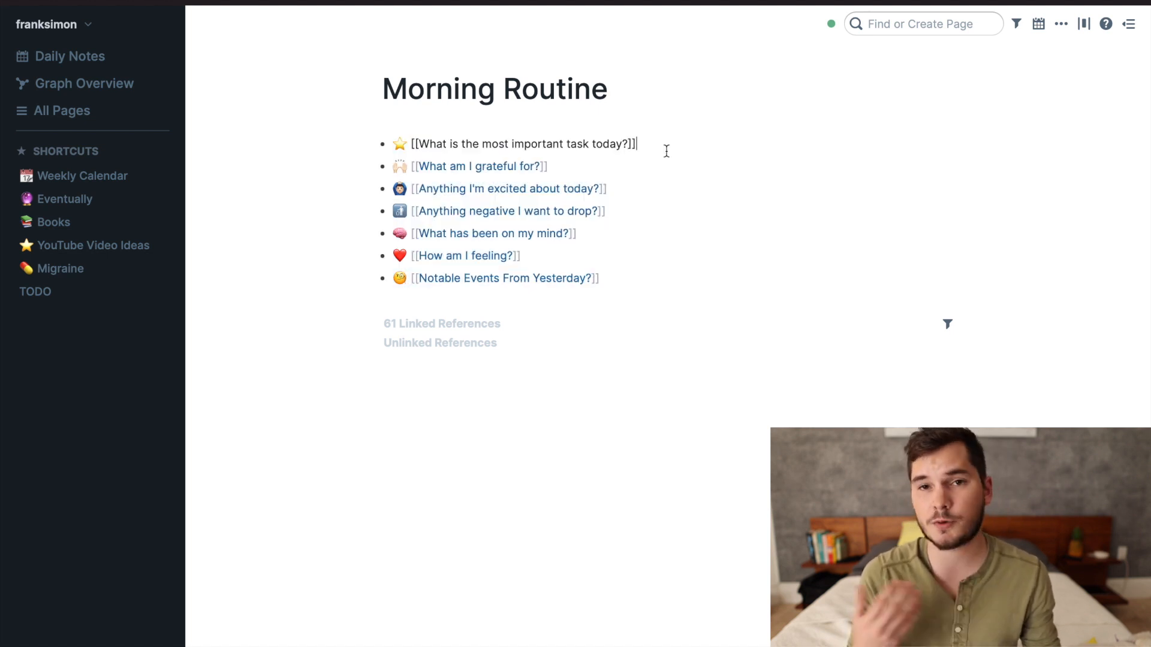
pyautogui.click(464, 167)
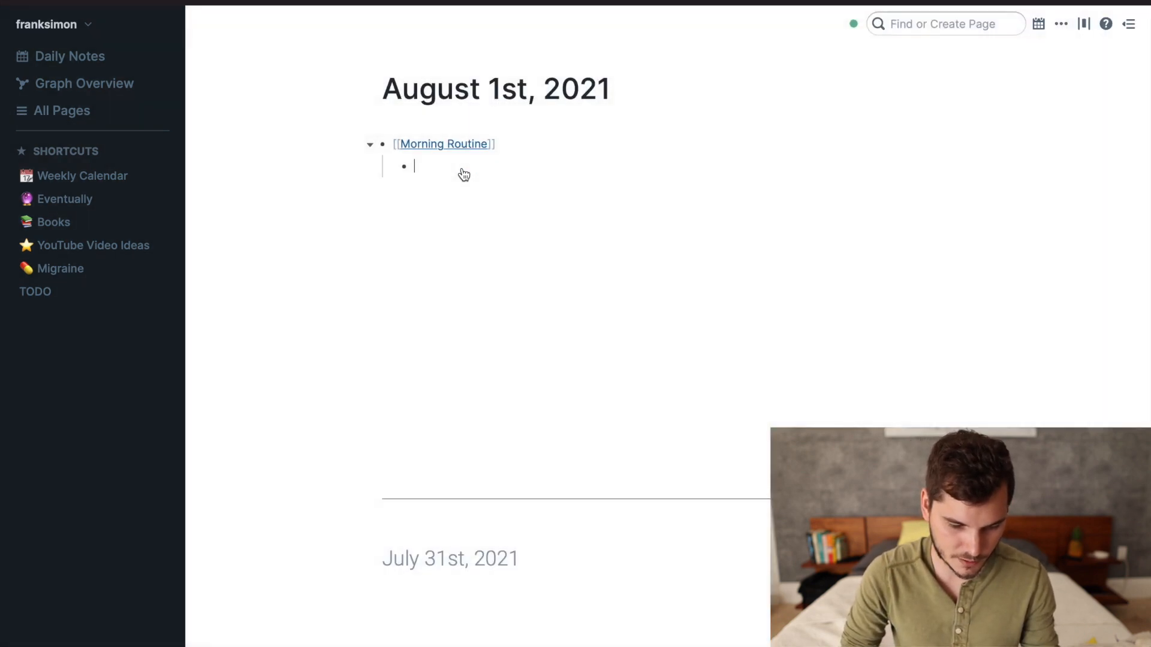
pyautogui.write("⭐ [[What is the most important task today?]] 🙌 [[What am I grateful for?]] 🤩 [[Anything I'm excited about today?]] 🚮 [[Anything negative I want to drop?]] 🧠 [[What has been on my mind?]] ❤ [[How am I feeling?]] 🤔 [[Notable Events From Yesterday?]]")
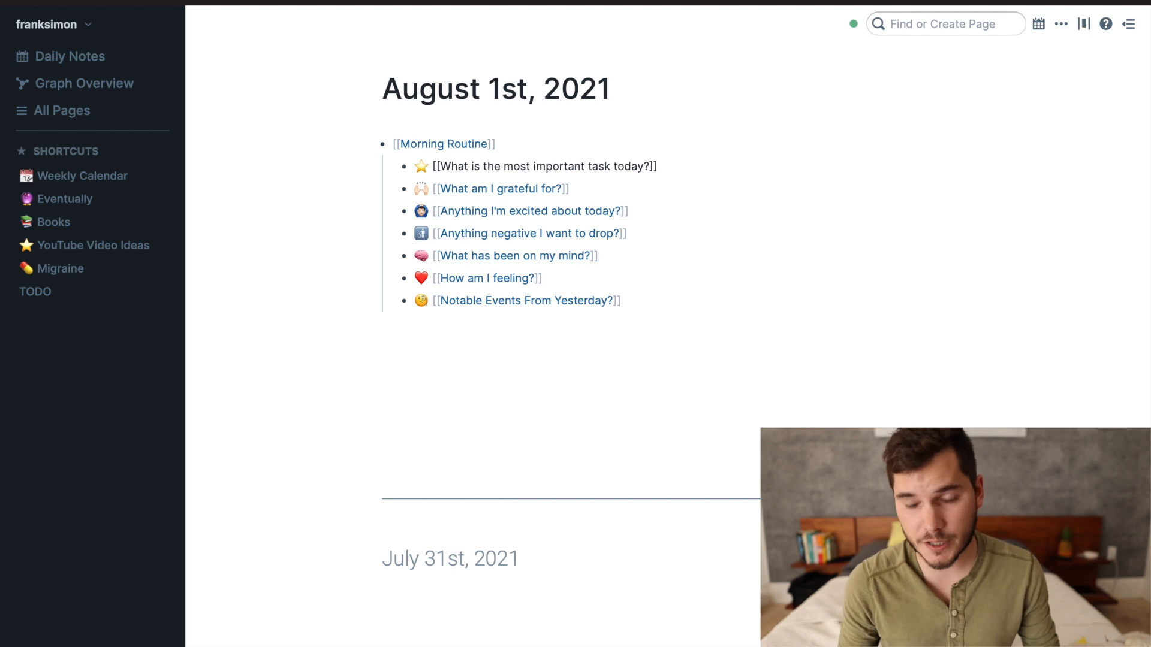
# Add a nested TODO reading "film YouTube video on roam research" under "What is the most important task today?".
pyautogui.press('Return')
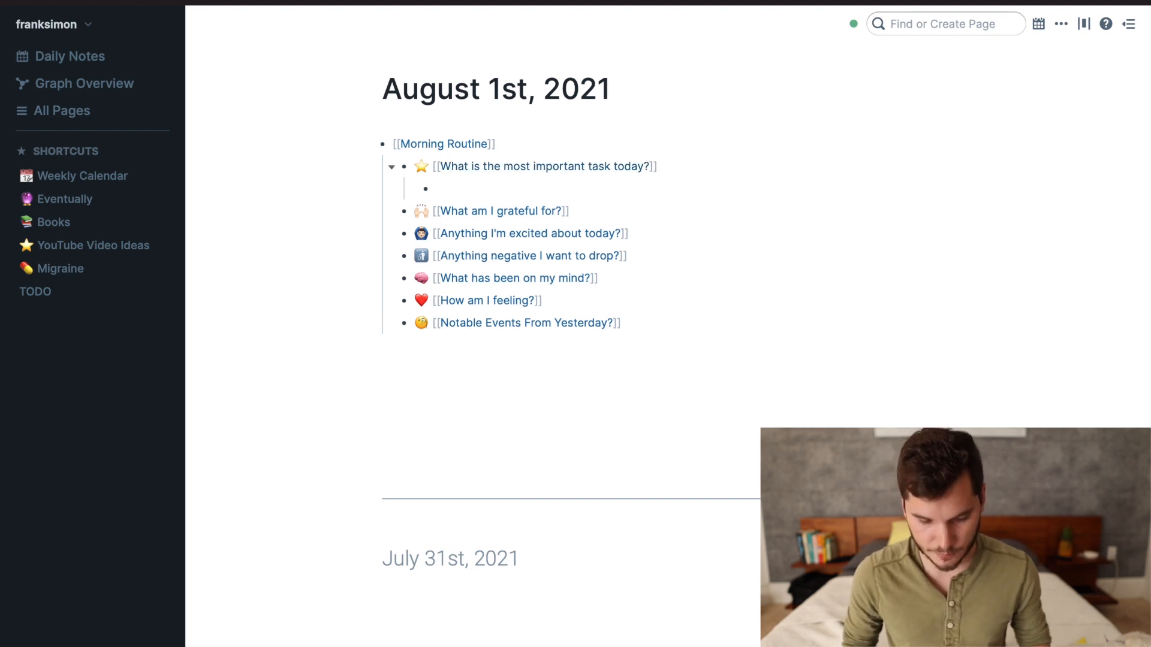
pyautogui.write('/')
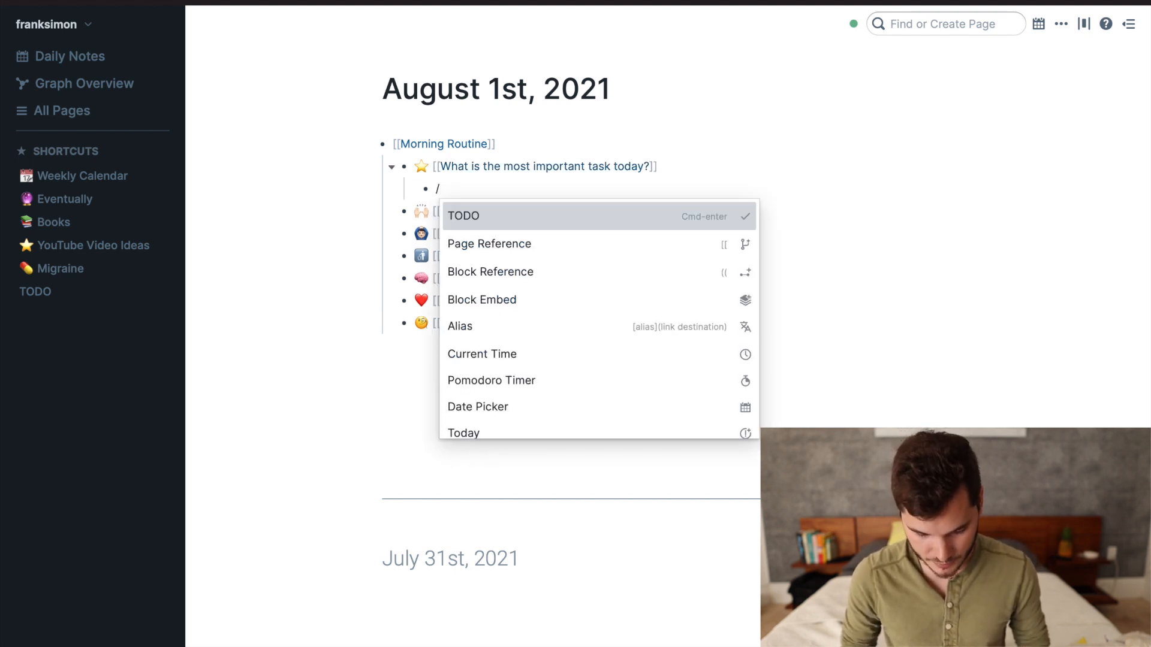
pyautogui.press('Return')
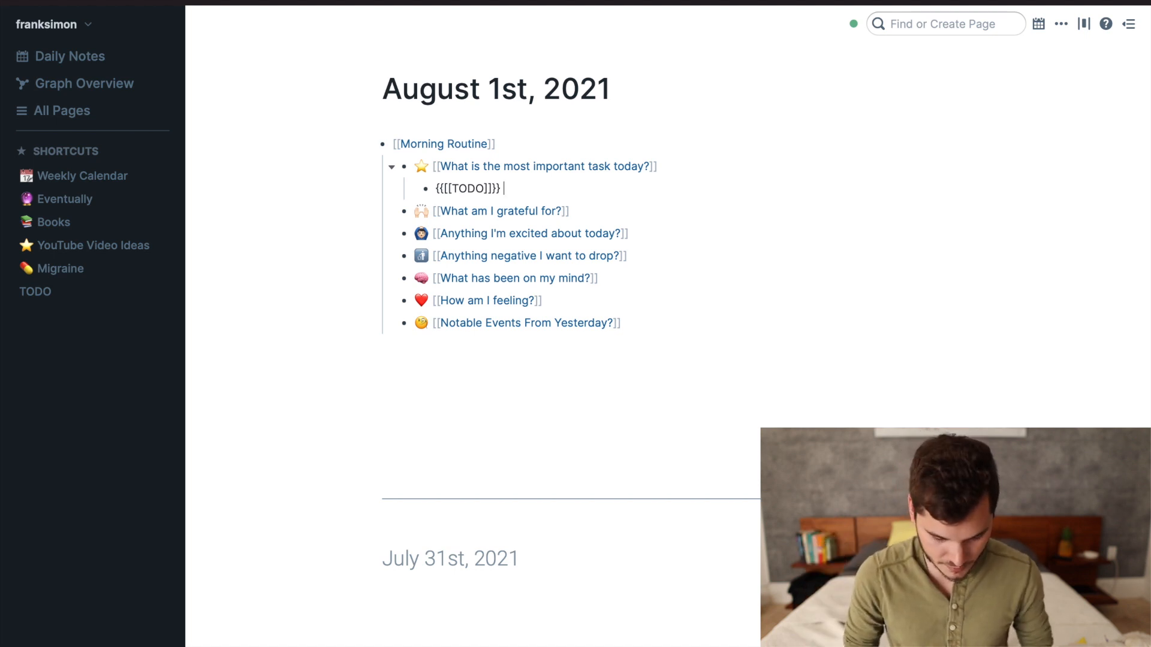
pyautogui.write('film YouTube video on roam research')
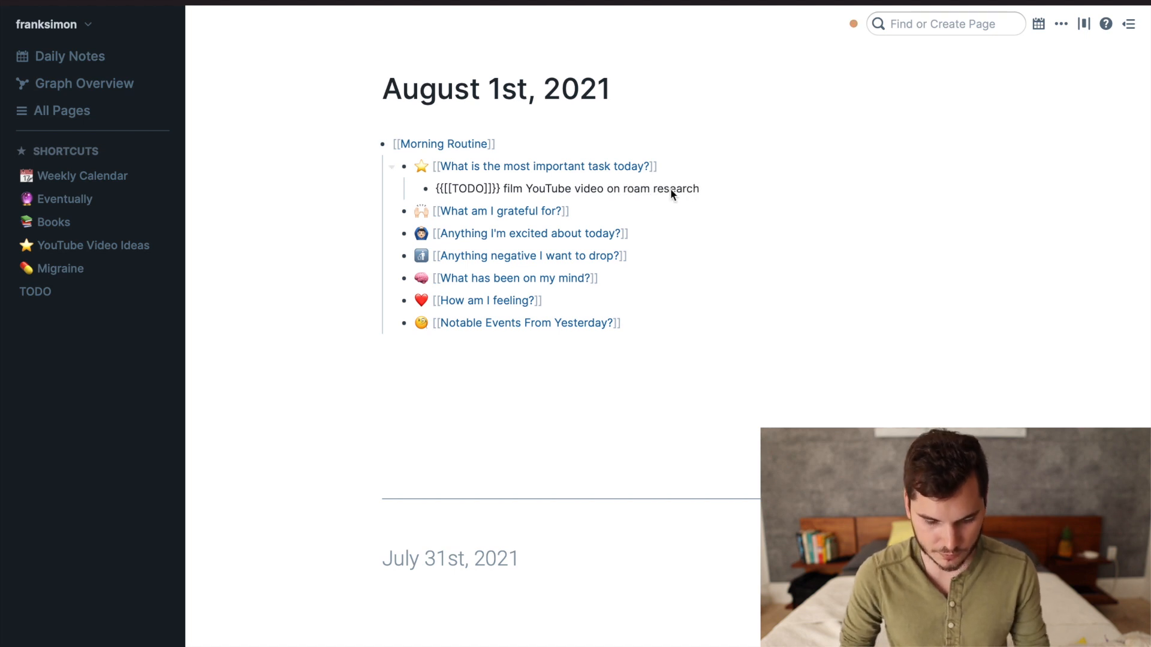
# Answer "What am I grateful for?" with a nested block reading "Laptops and how convenient they are".
pyautogui.click(637, 206)
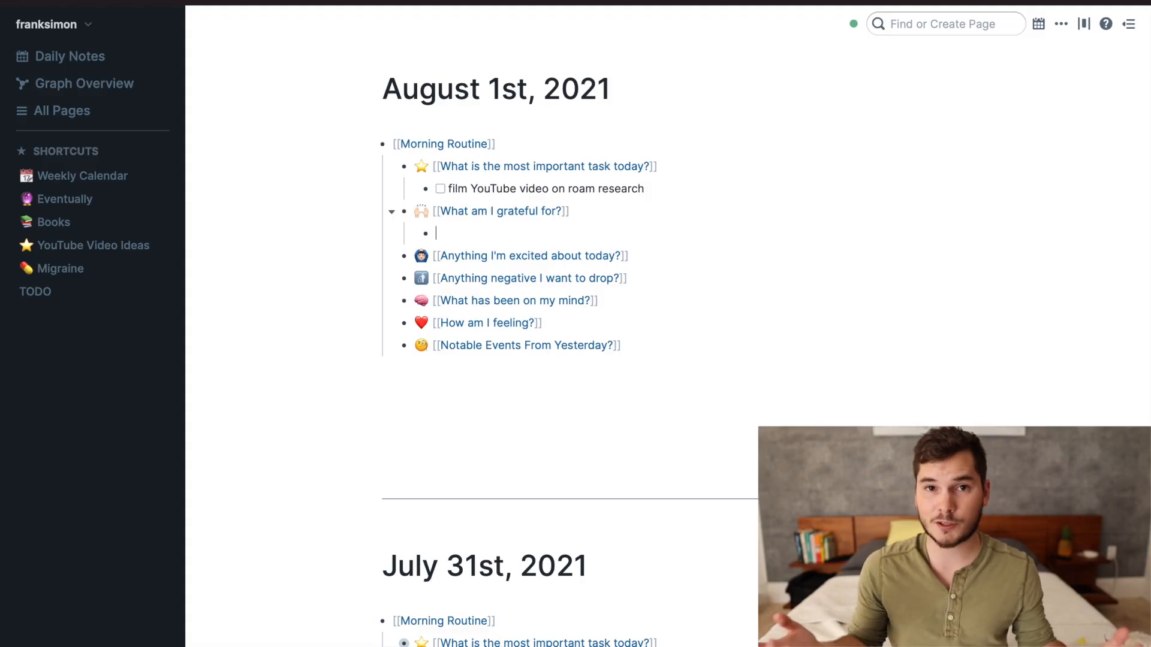
pyautogui.write('Lap')
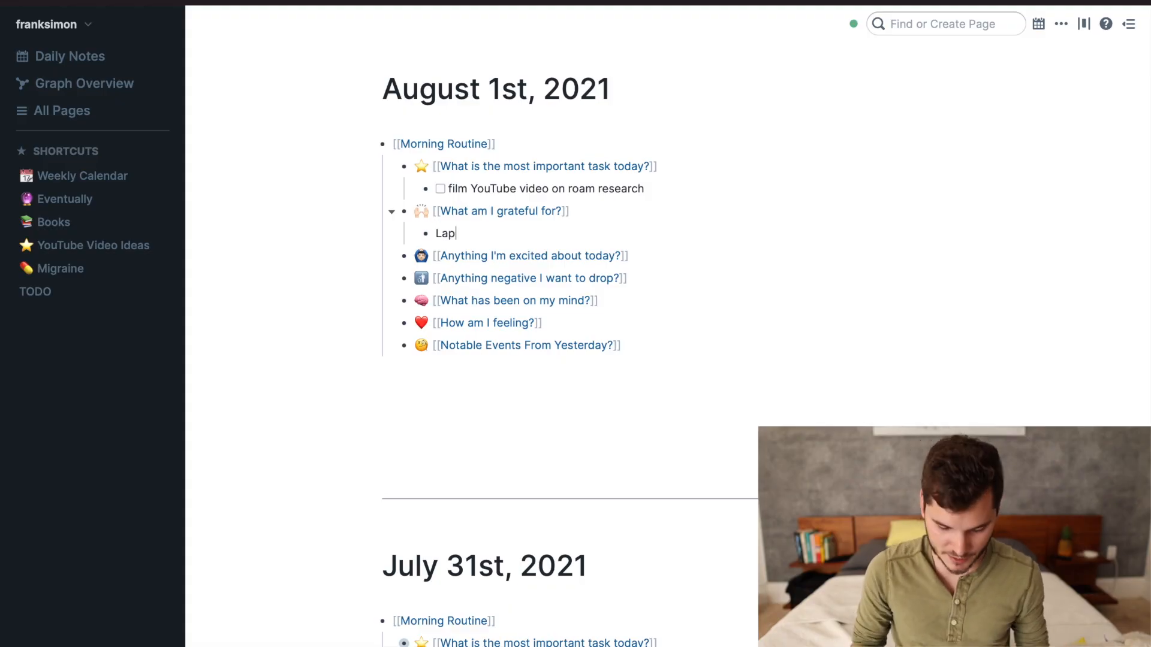
pyautogui.write('tops and how')
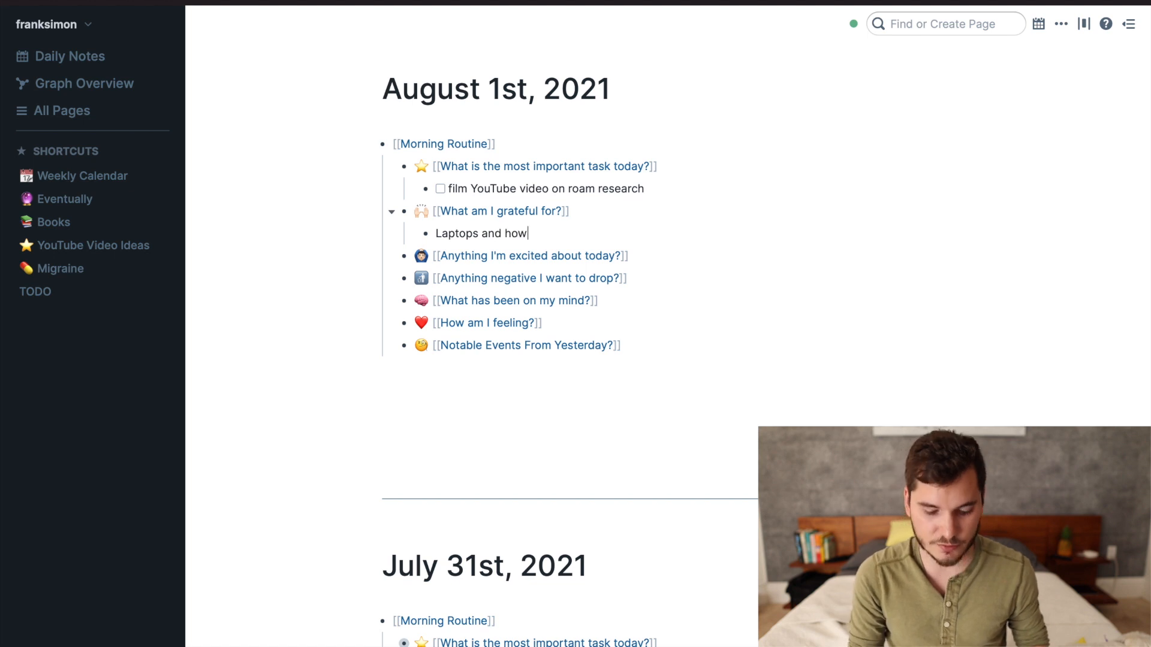
pyautogui.write(' convenient th')
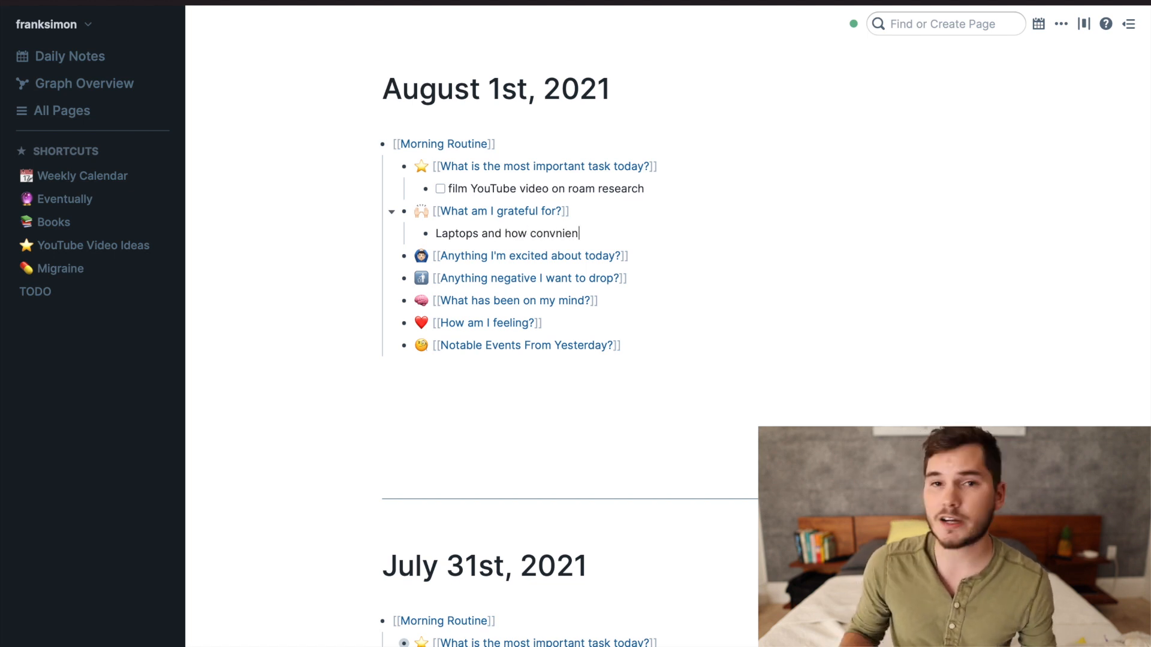
pyautogui.write('ey are')
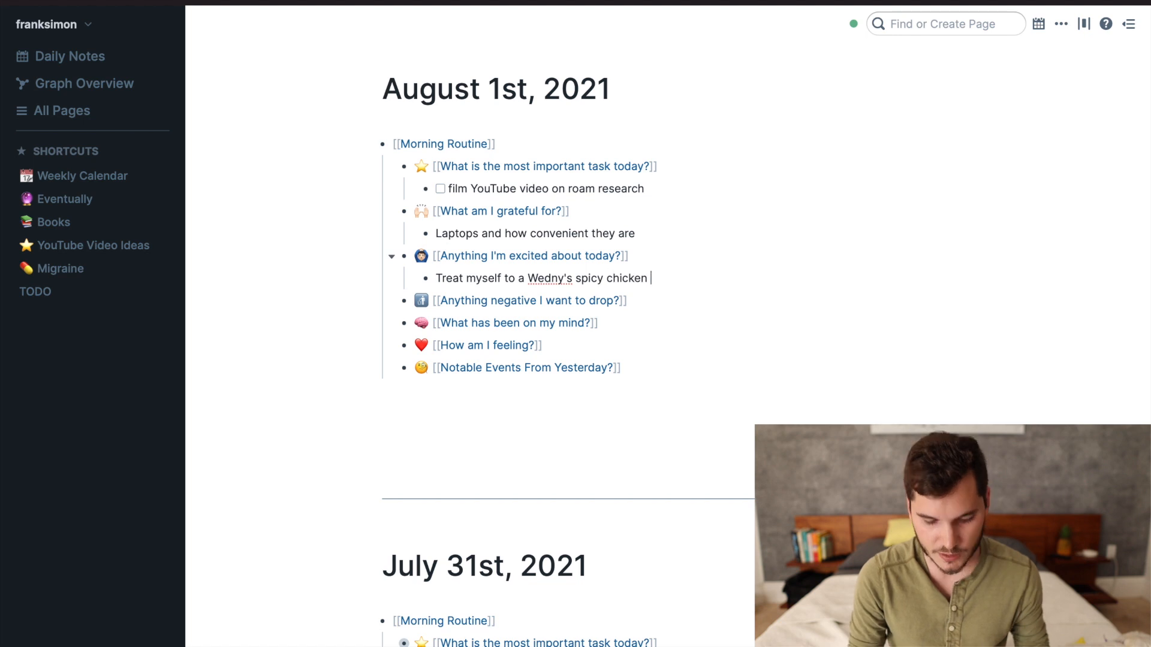
# Correct the misspelled restaurant name to Wendy's and answer the negative-to-drop question with "Feeling bad about myself for not doing everything on my to-do list".
pyautogui.rightClick(559, 278)
pyautogui.click(589, 283)
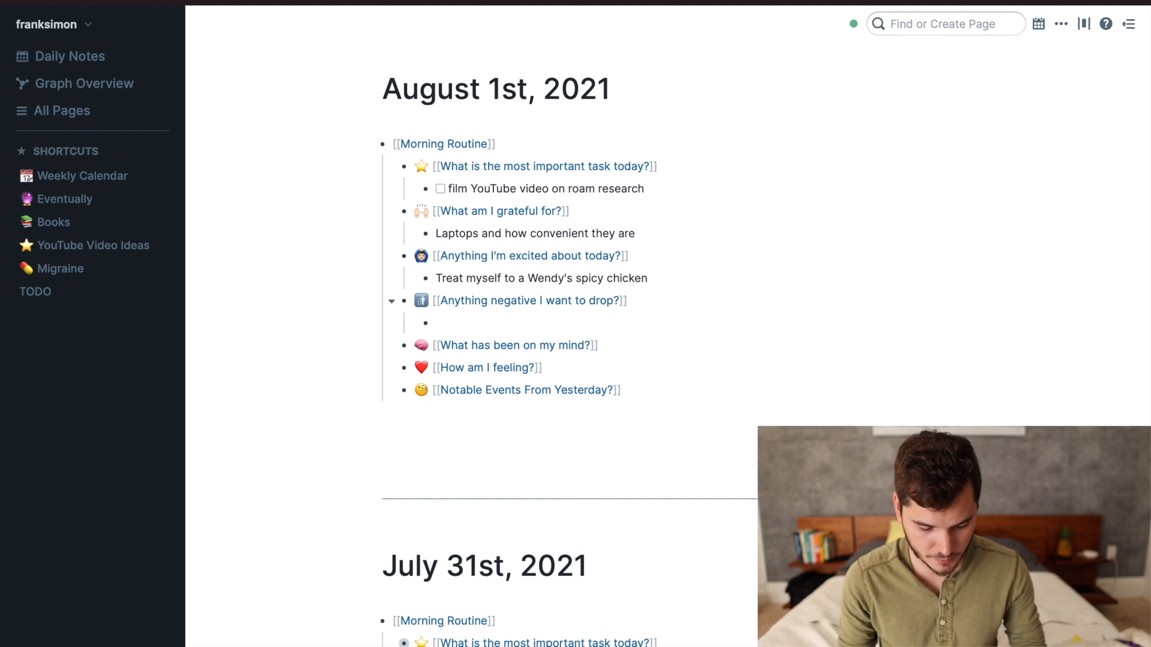
pyautogui.write('Feeling ba')
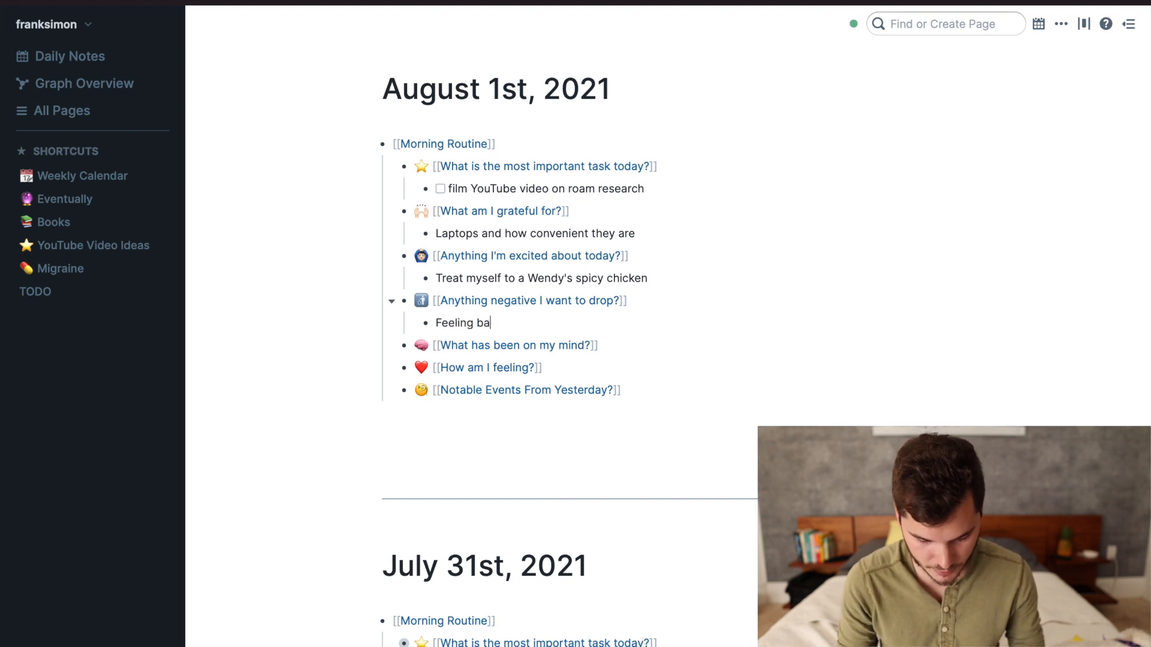
pyautogui.write('d about myself for not doing everythin')
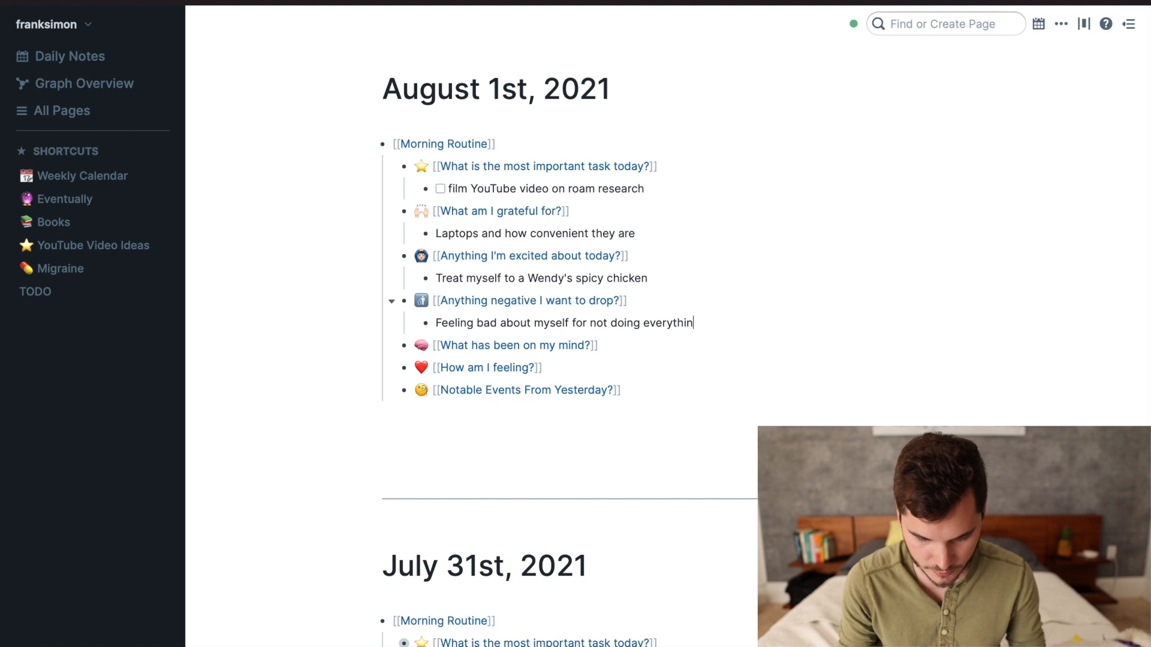
pyautogui.write('o list')
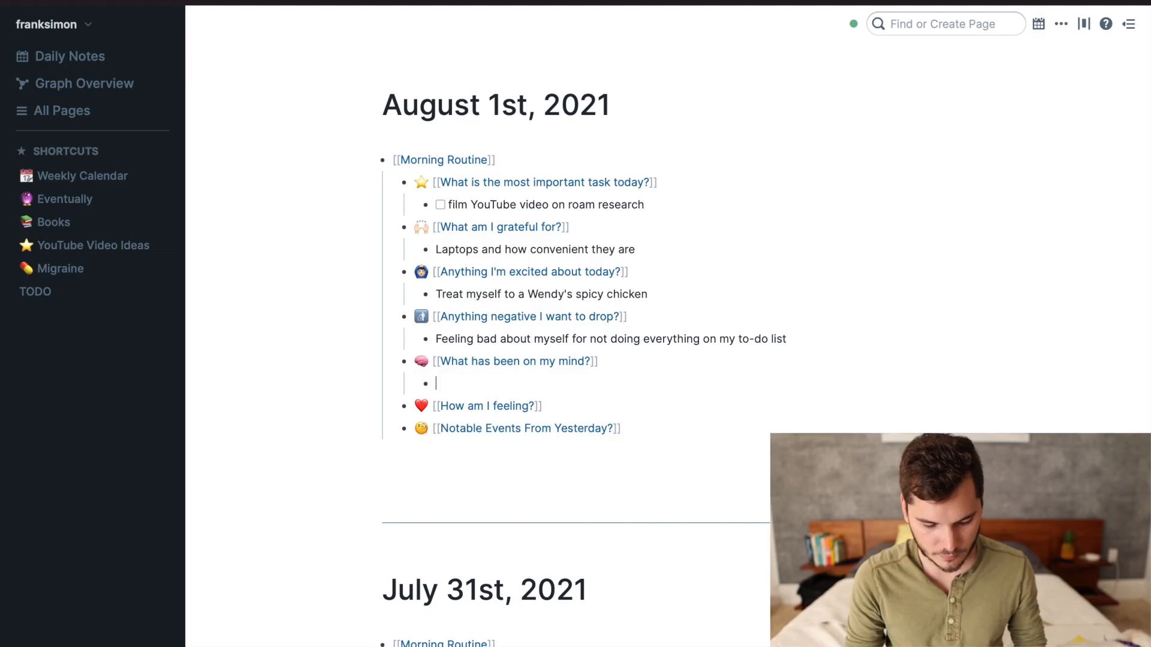
# Answer "What has been on my mind?" with "Have been wondering wether to get a Funimation subscription or not.".
pyautogui.write('Hav')
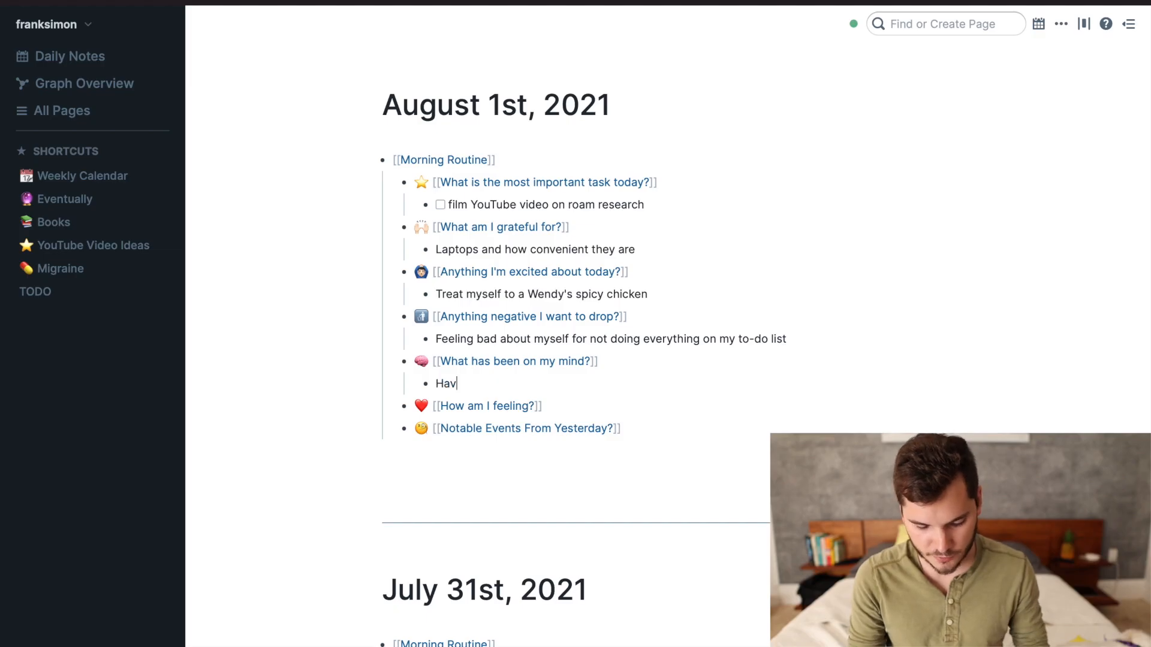
pyautogui.write('e been wondering ')
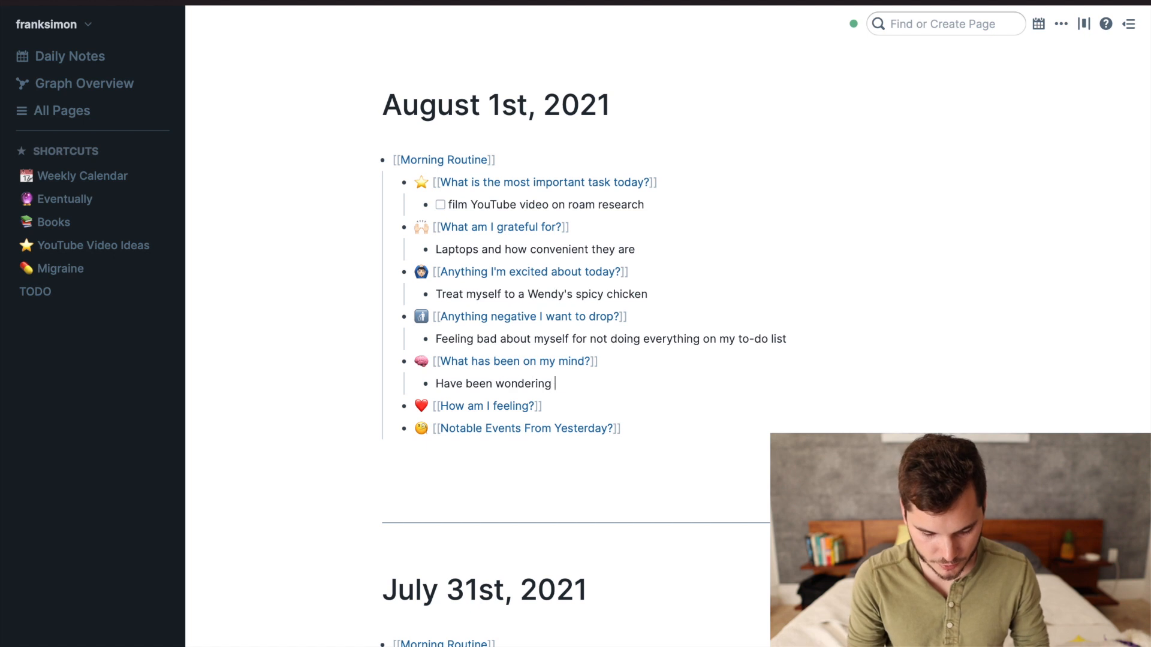
pyautogui.write('wether to get a ')
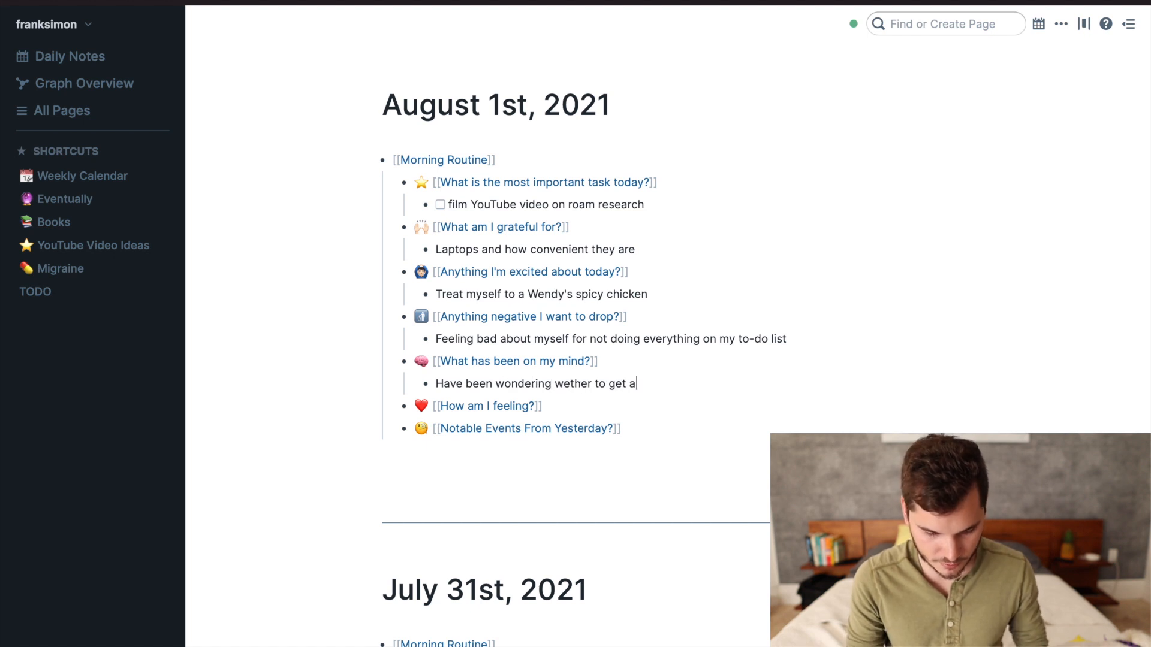
pyautogui.write('Funimation ')
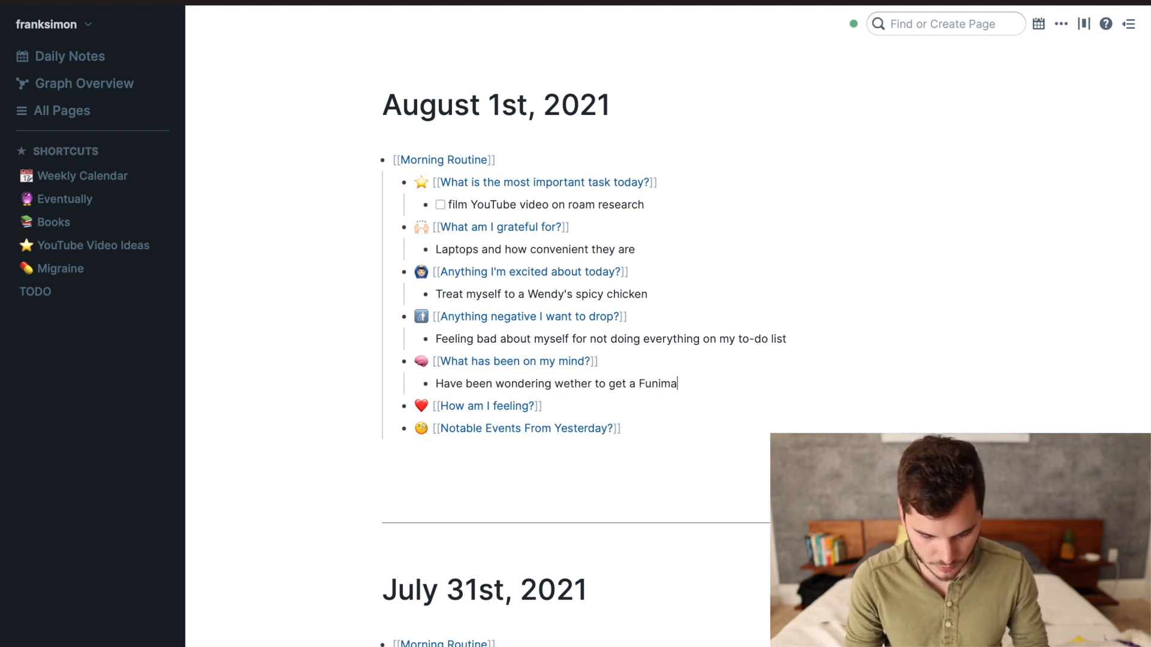
pyautogui.write('subscription or not.')
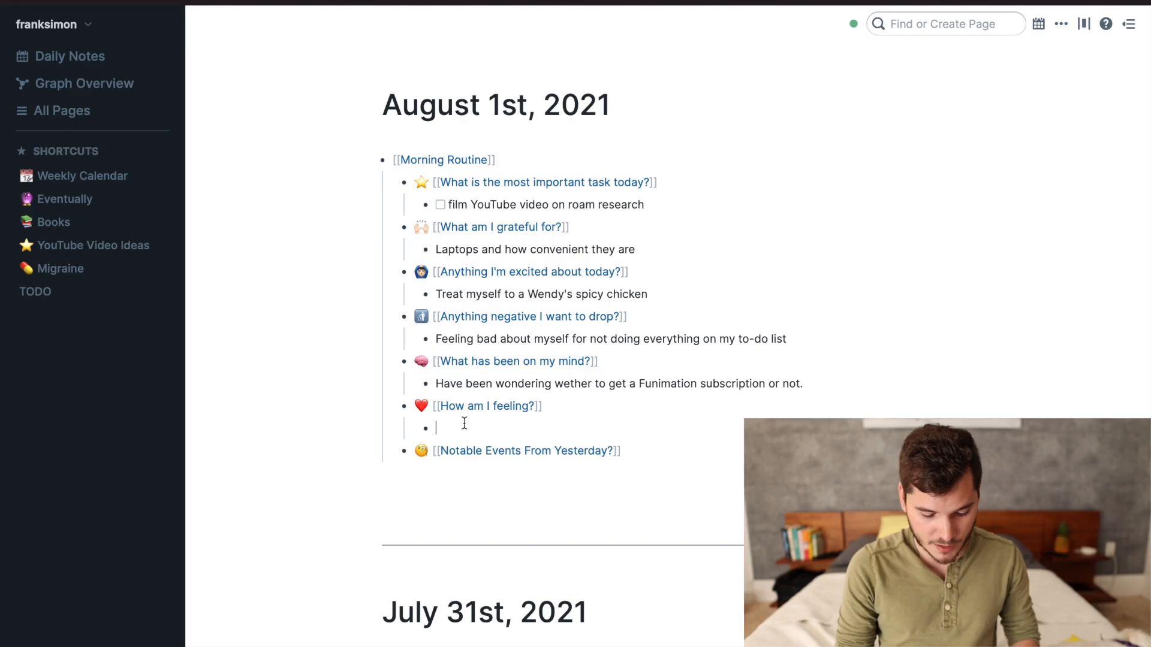
# Answer "How am I feeling?" with a nested block reading "Feeling pretty caffeinated and excited to film a video".
pyautogui.write('F')
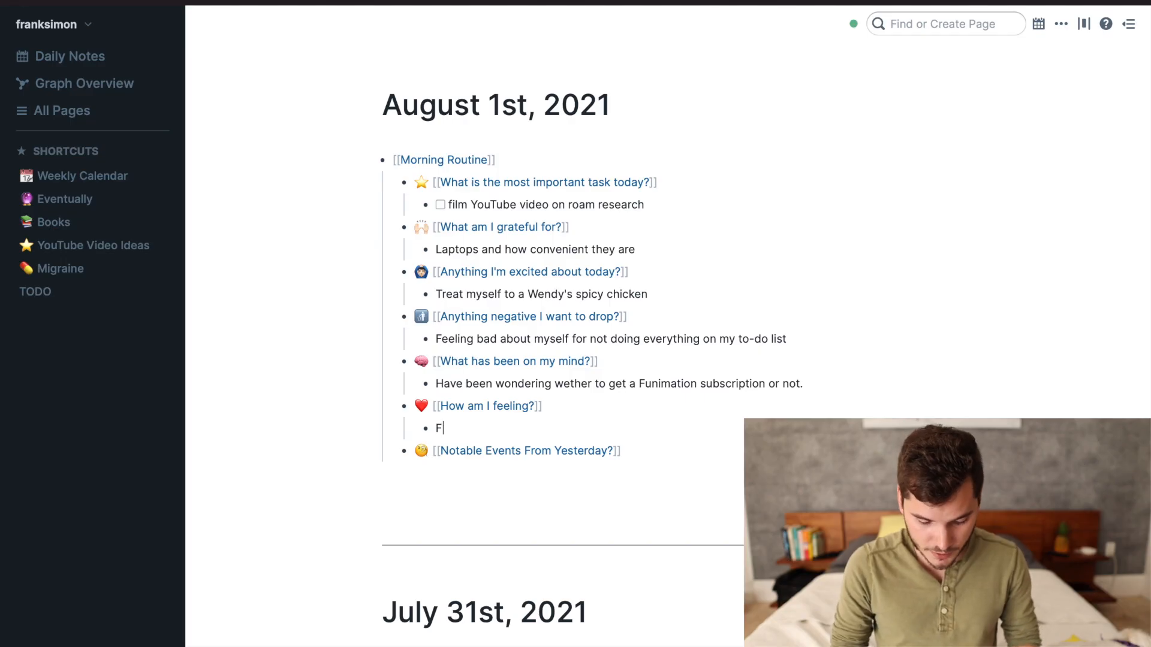
pyautogui.write('eeling pretty ca')
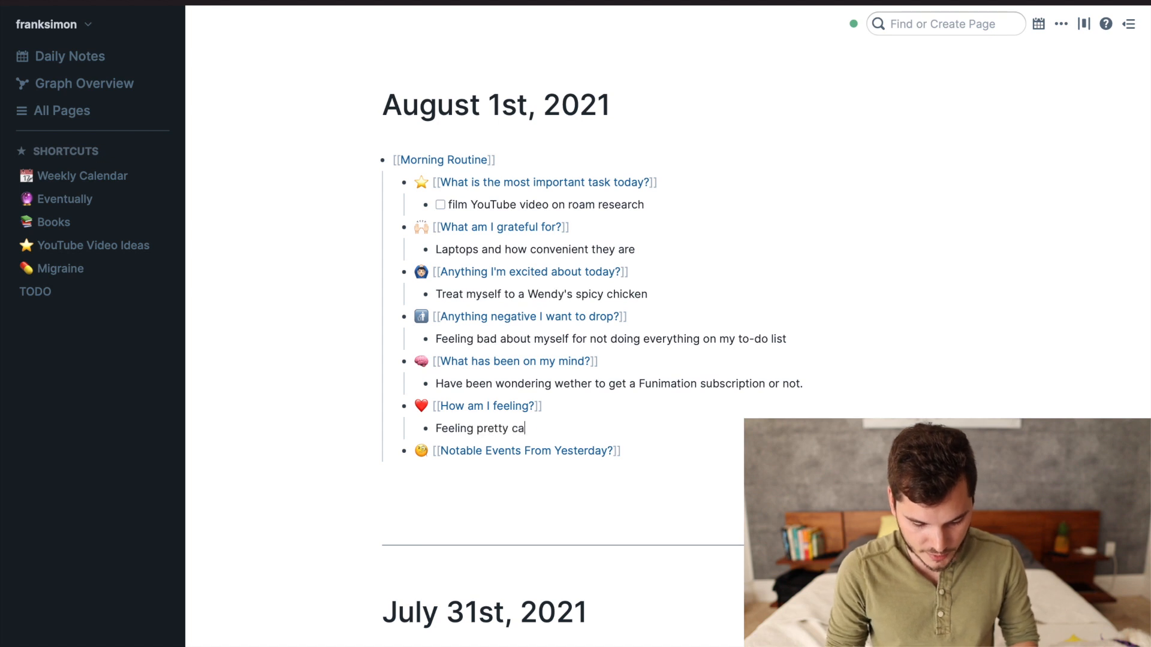
pyautogui.write('ffinated and exc')
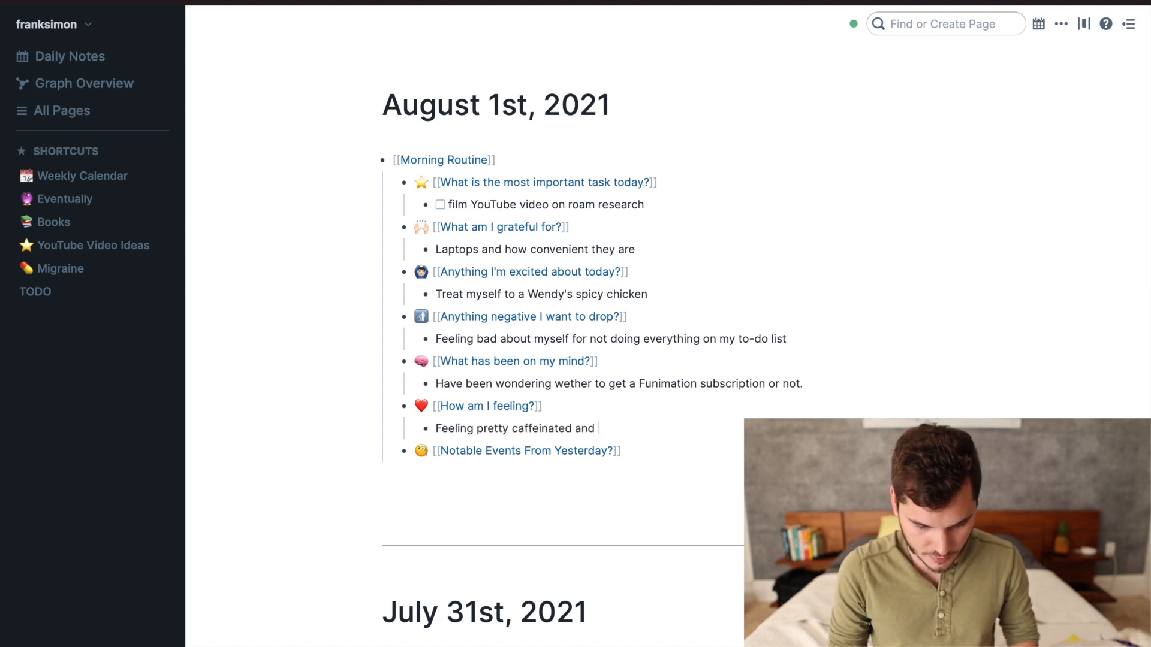
pyautogui.write('ited to fil')
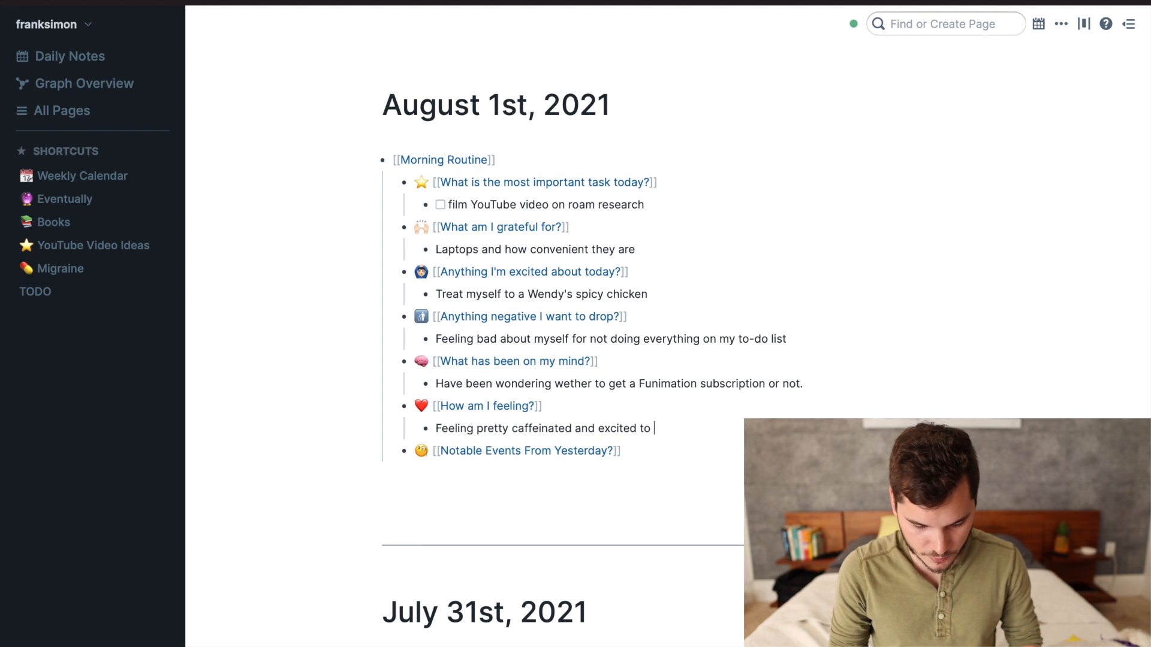
pyautogui.write('m a video')
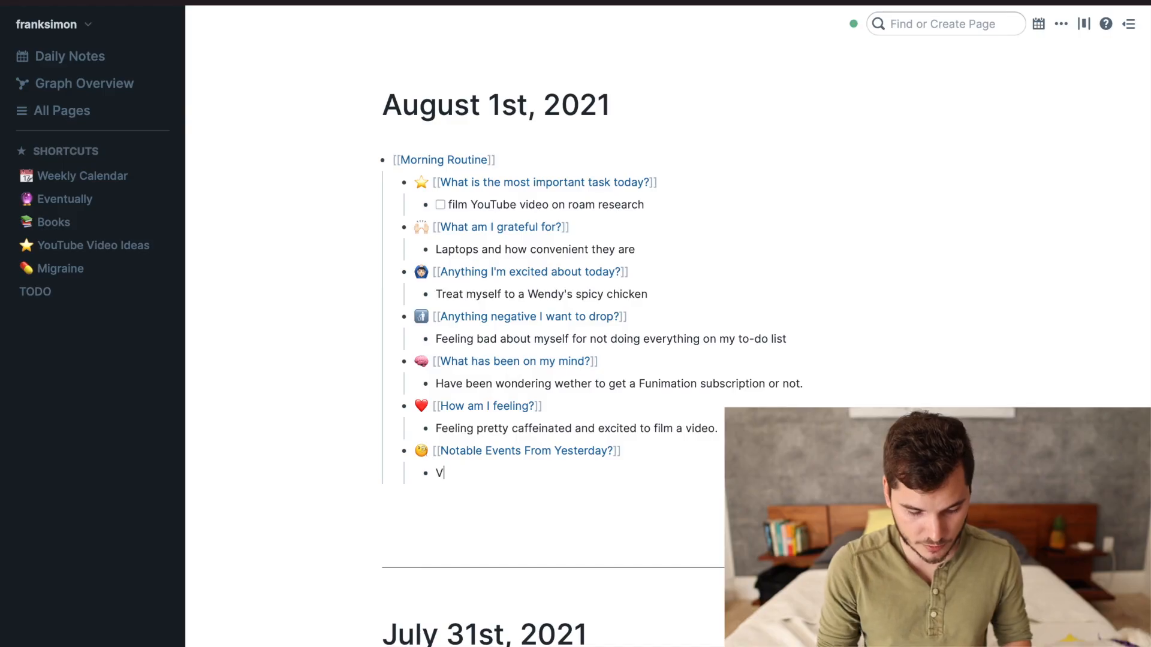
# Answer "Notable Events From Yesterday?" with a nested block reading "Visited PF Change, it was great.".
pyautogui.write('isi')
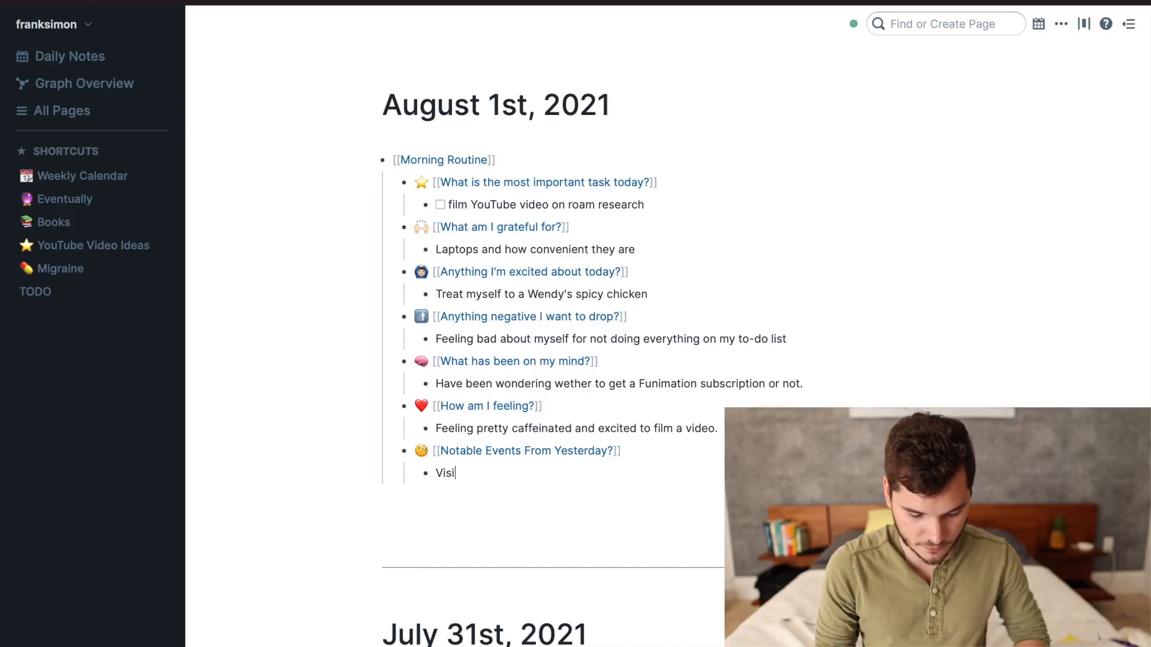
pyautogui.write('ted PF CHangs, it ')
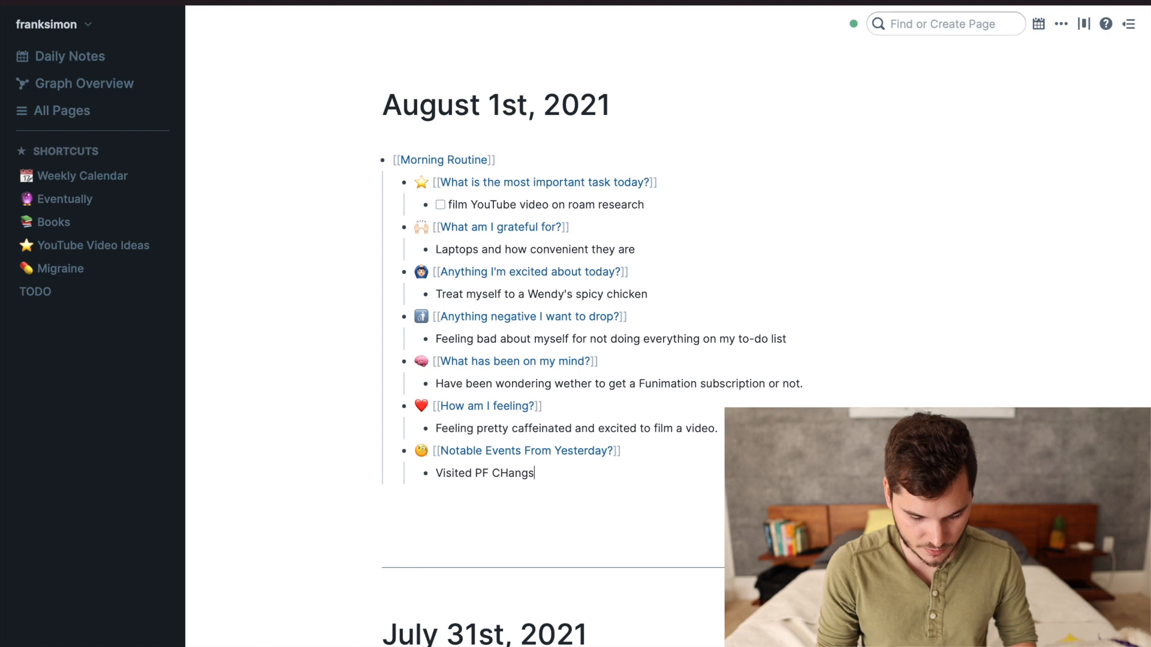
pyautogui.write('was great!')
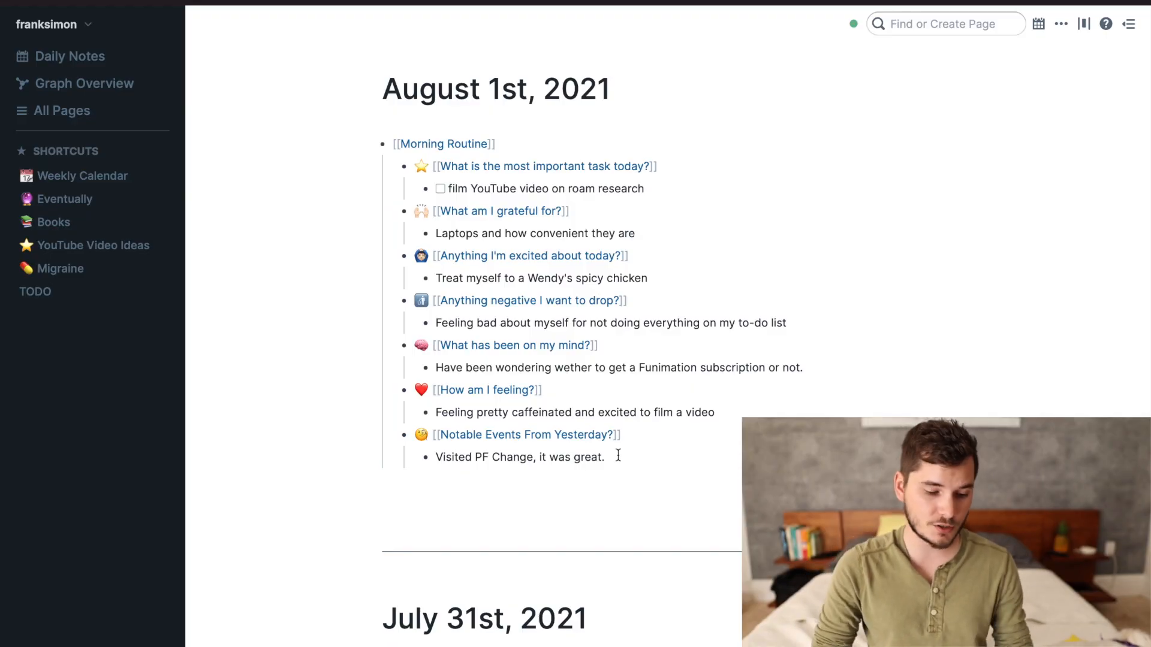
# Open the graph overview to examine how the notes are connected.
pyautogui.click(96, 95)
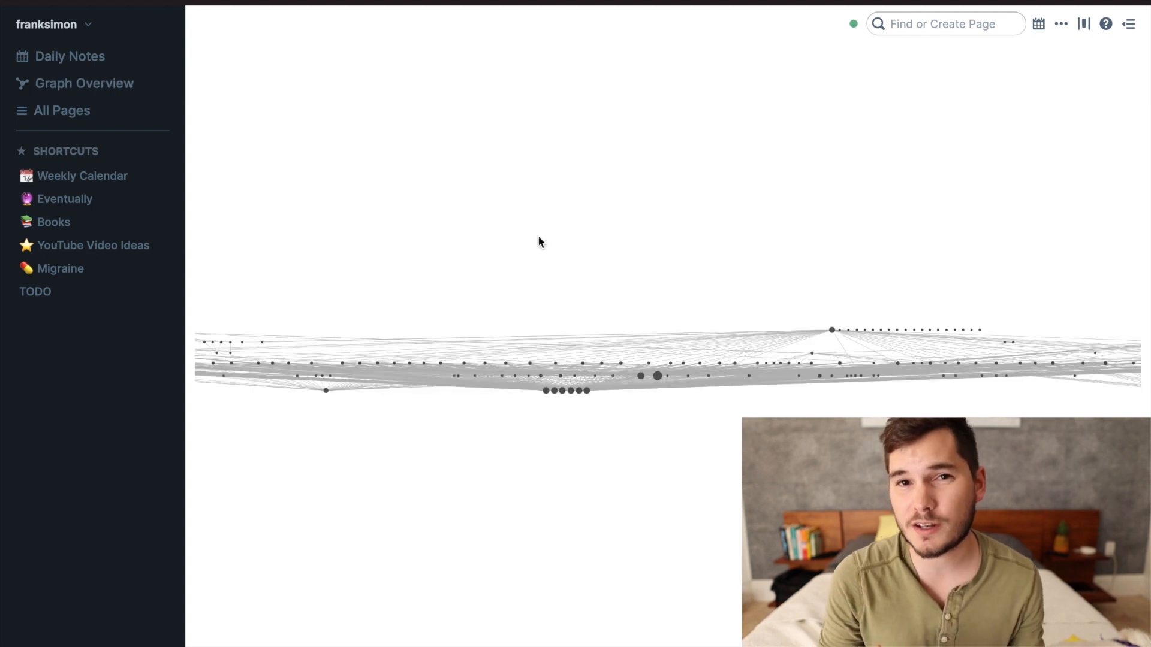